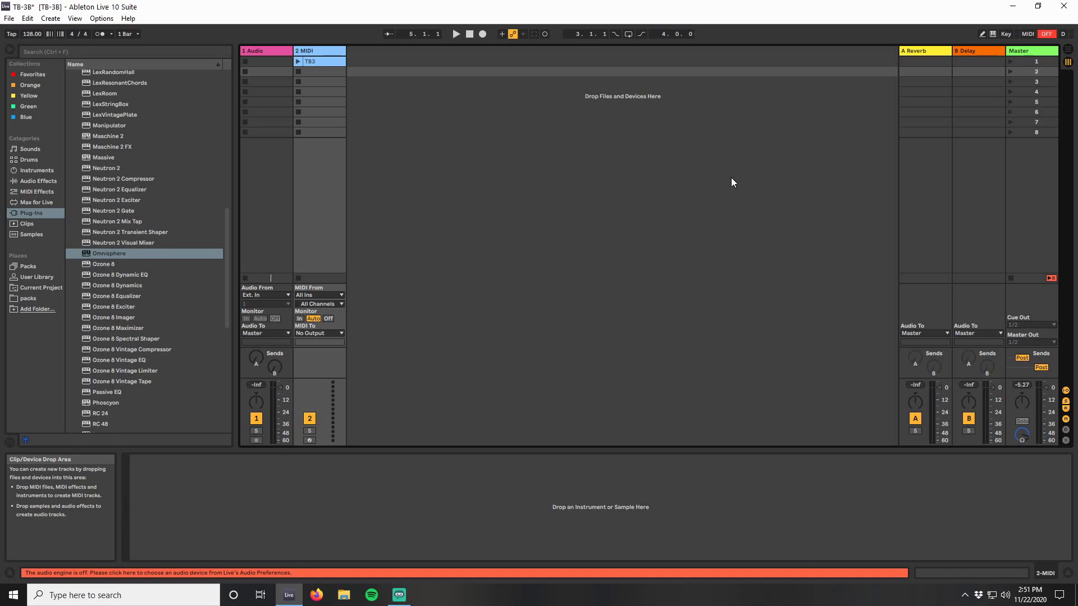
Step: In Preferences, set the audio driver type to ASIO and the audio device to TB-3
left_click(102, 18)
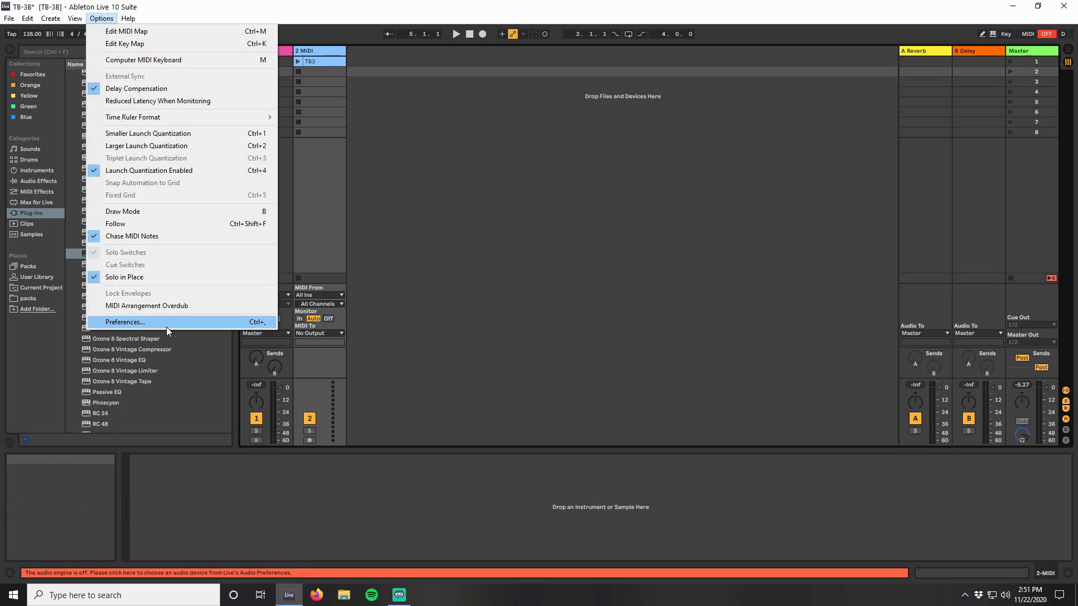
left_click(166, 328)
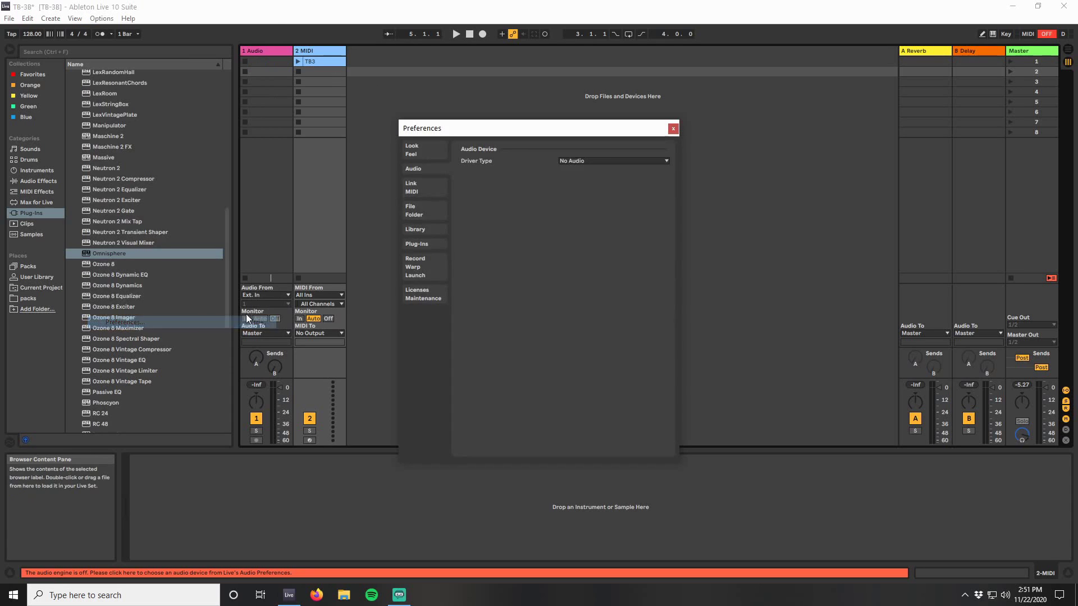
left_click(607, 161)
left_click(597, 186)
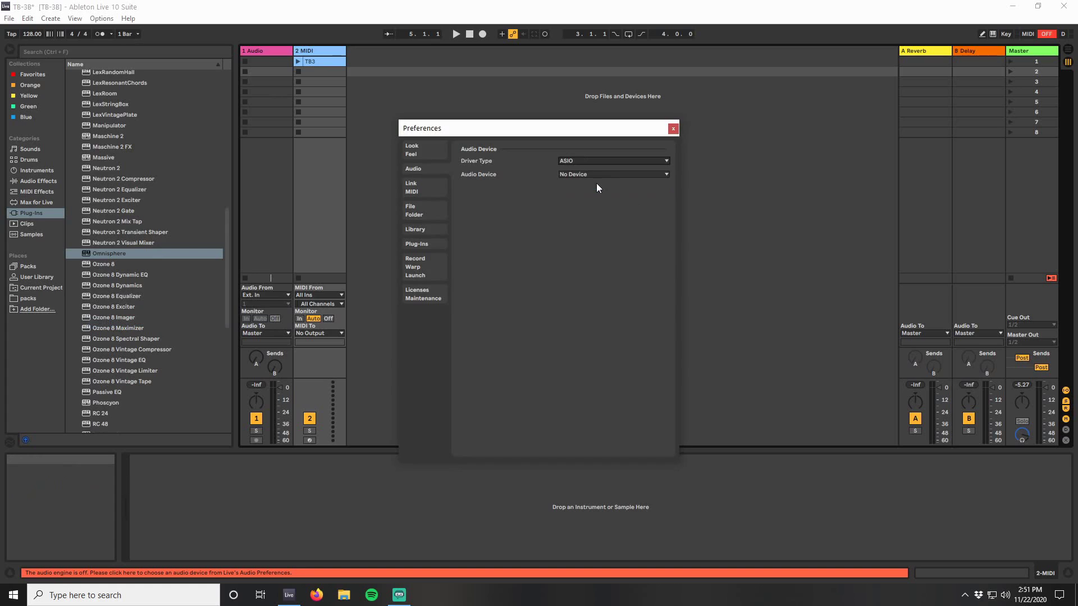
left_click(596, 175)
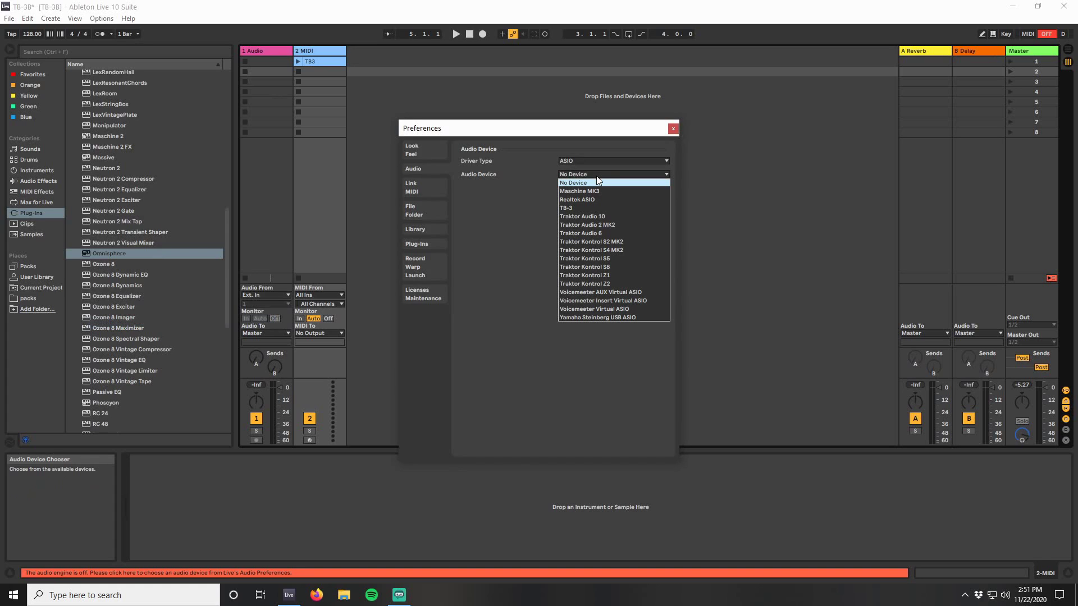
left_click(587, 208)
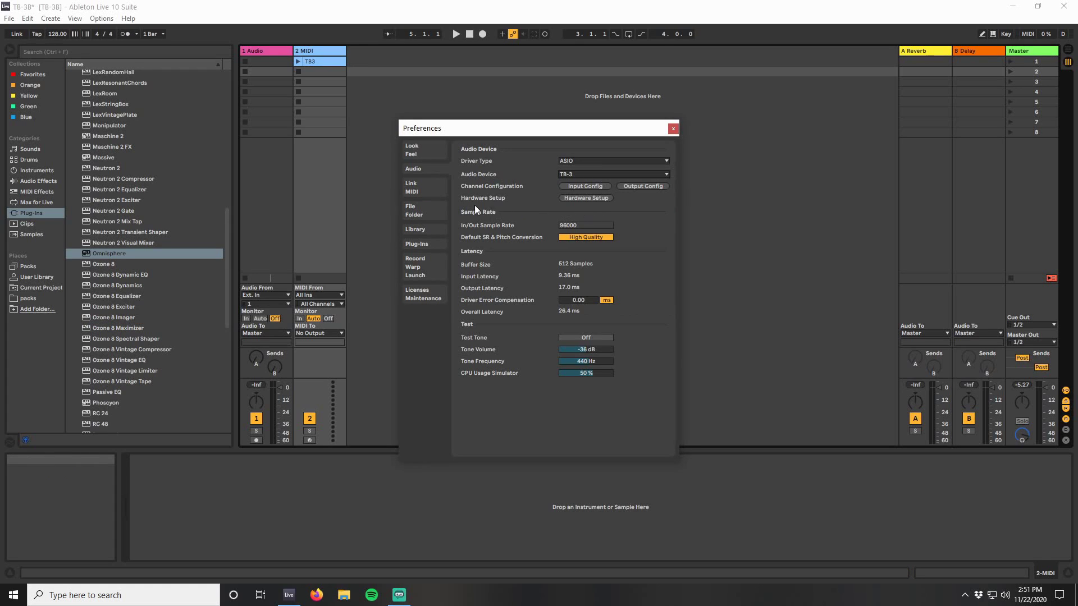
Step: Turn on Track for the TB-3 and TB-3 CTRL MIDI ports, and Sync for the TB-3 input and output
left_click(413, 191)
left_click(598, 295)
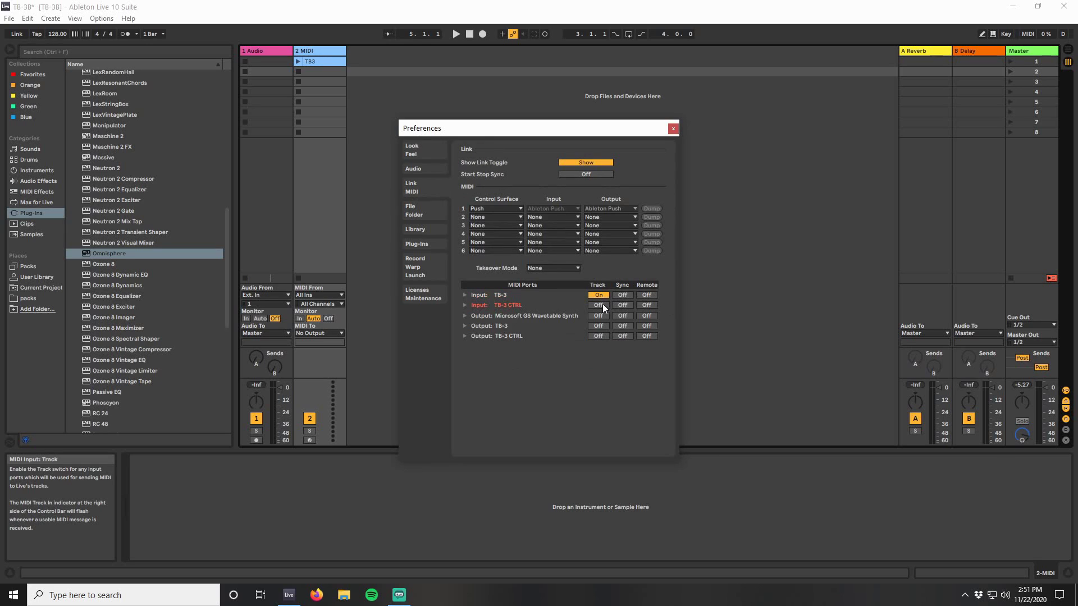
left_click(602, 305)
left_click(599, 326)
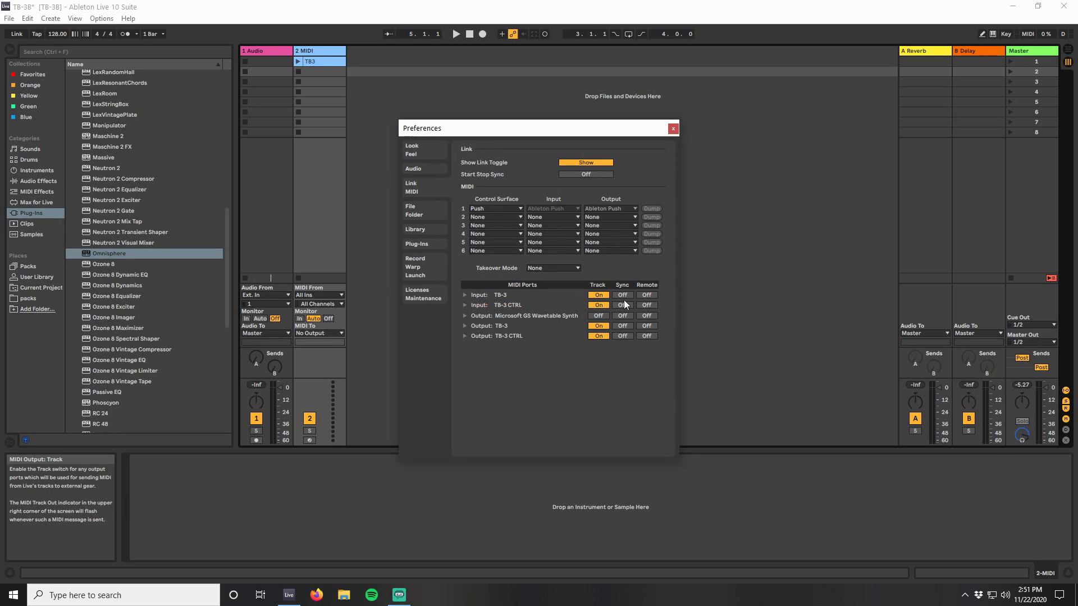
left_click(624, 295)
left_click(622, 326)
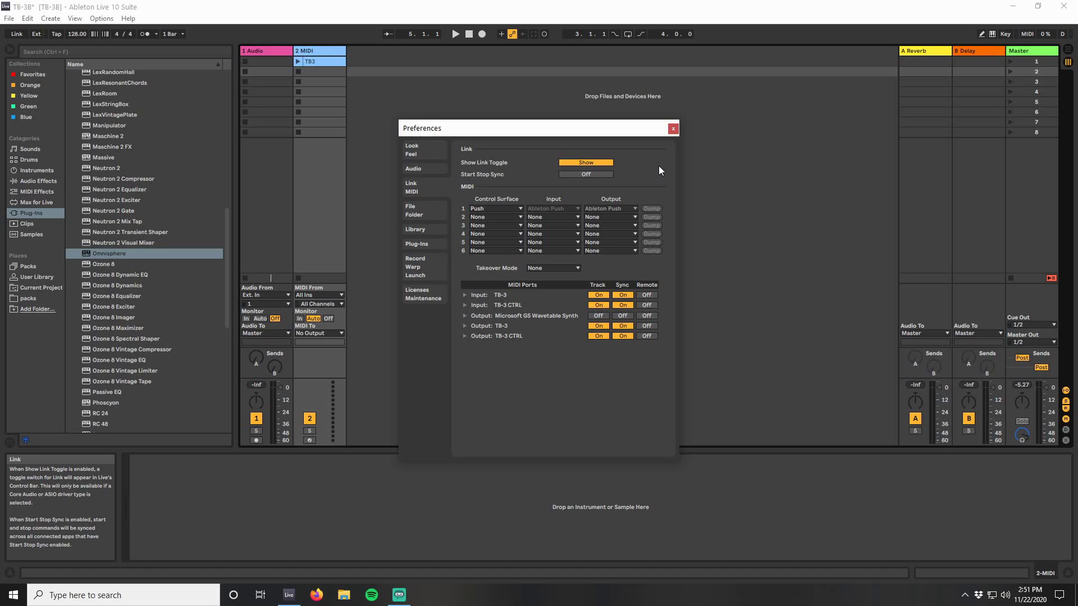
Step: Close Preferences and insert a new MIDI track, 3 MIDI, into the session
left_click(676, 128)
right_click(371, 104)
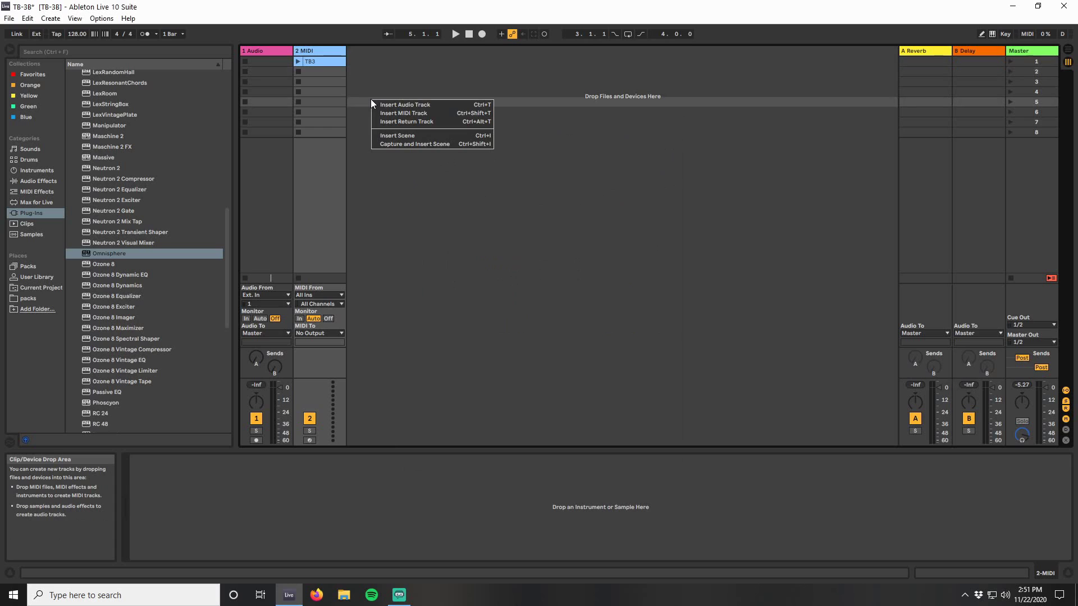
left_click(382, 113)
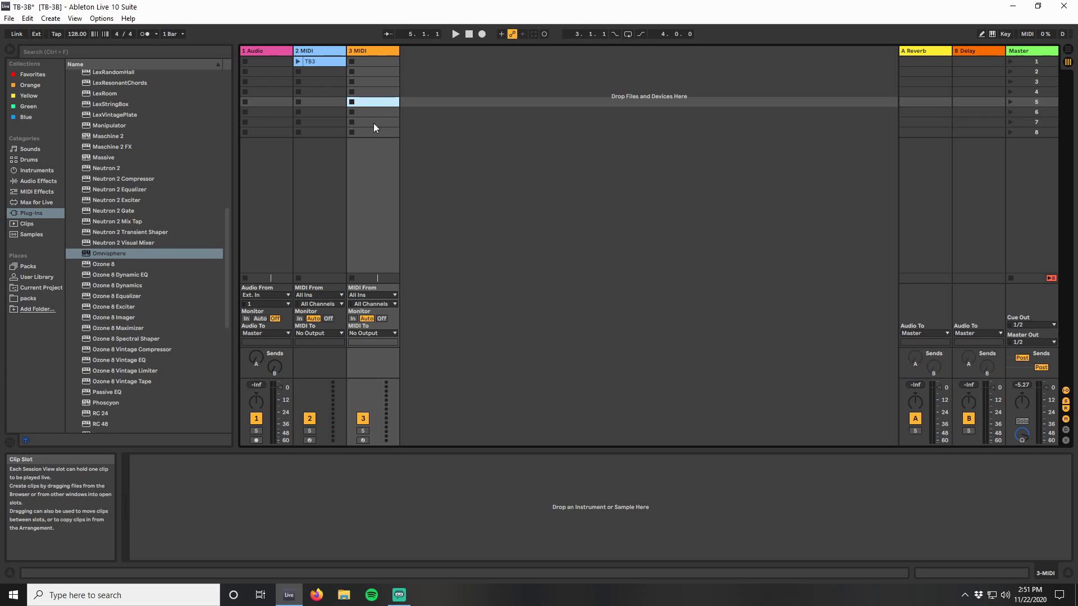
Step: Set track 3's MIDI From input to TB-3 and bring up its channel choices
left_click(392, 294)
left_click(386, 324)
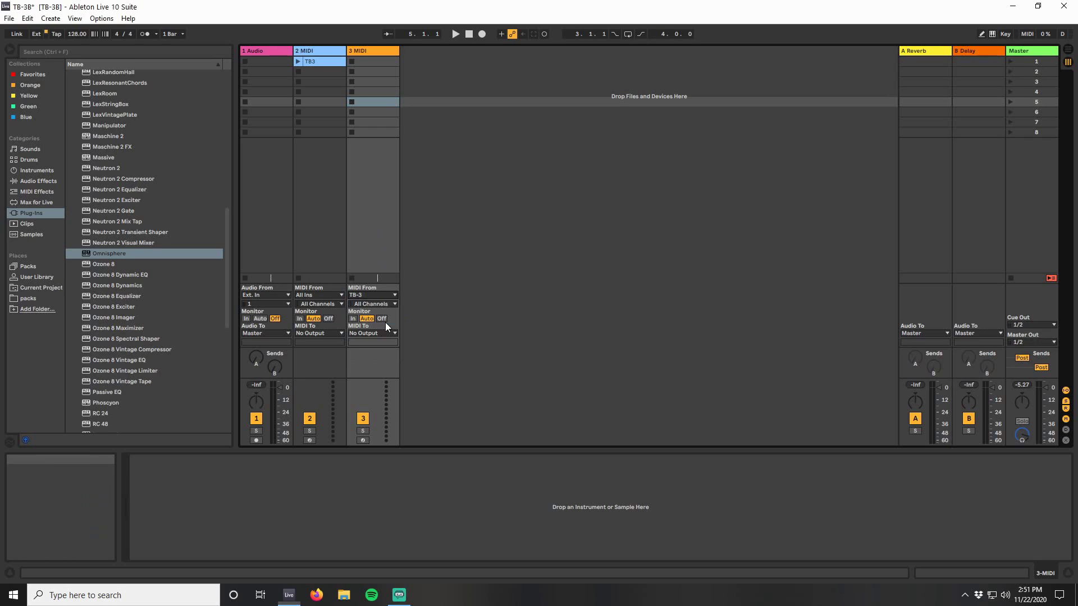
left_click(391, 304)
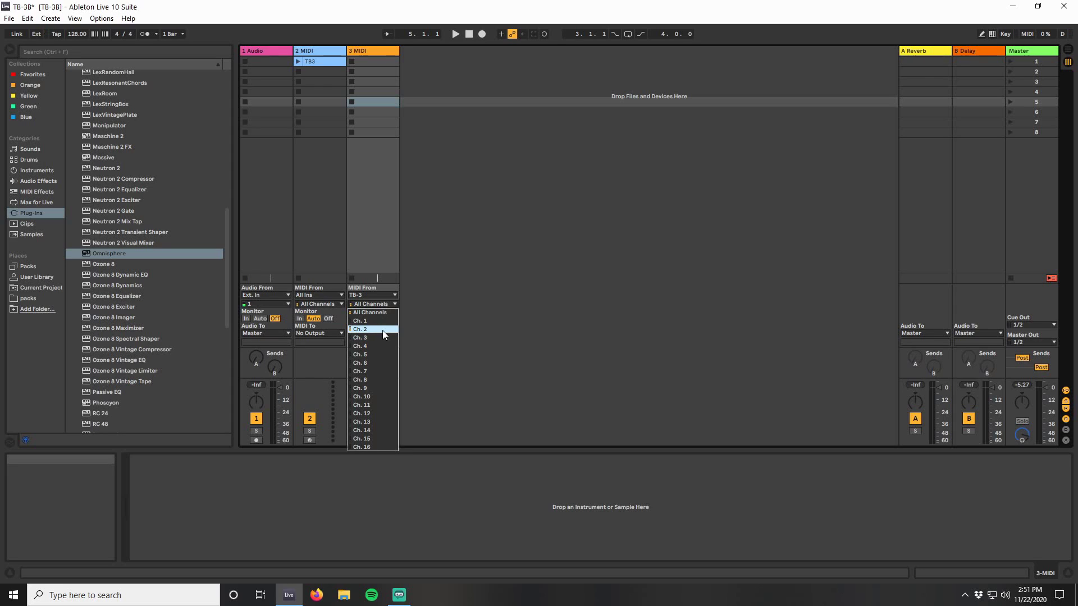
Step: Set track 3 to Ch. 2, record the four-bar clip 3-MIDI 1, and select notes 1.1.3–2.3.3
left_click(382, 330)
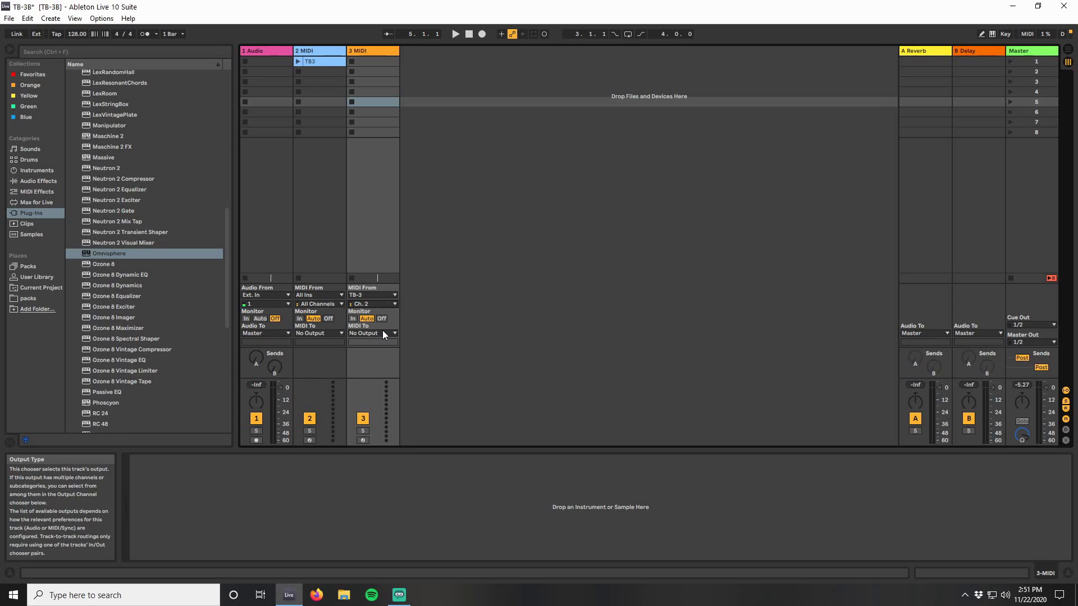
left_click(362, 439)
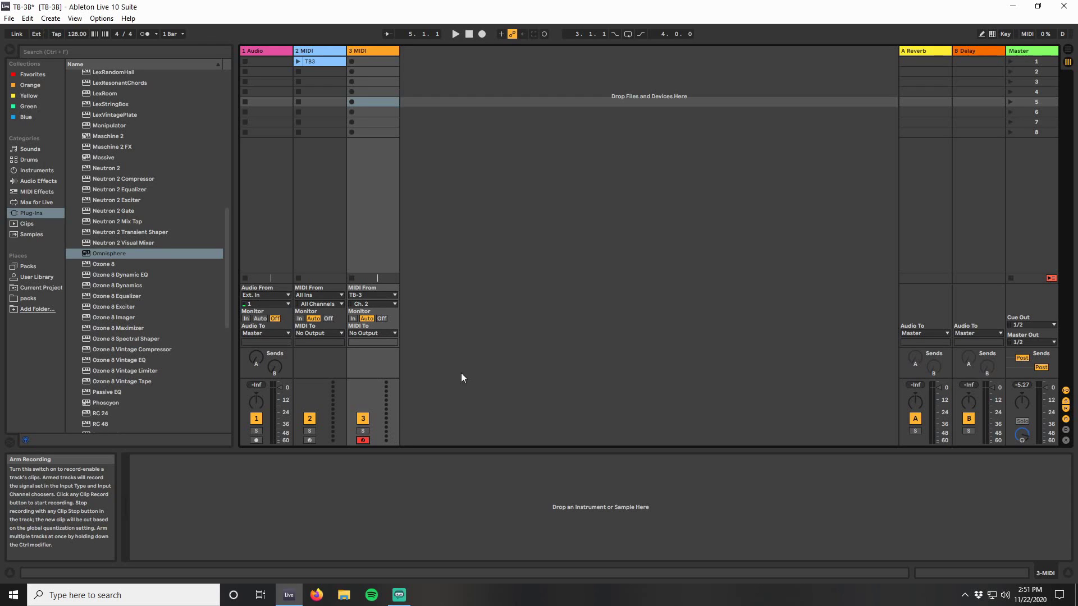
left_click(353, 62)
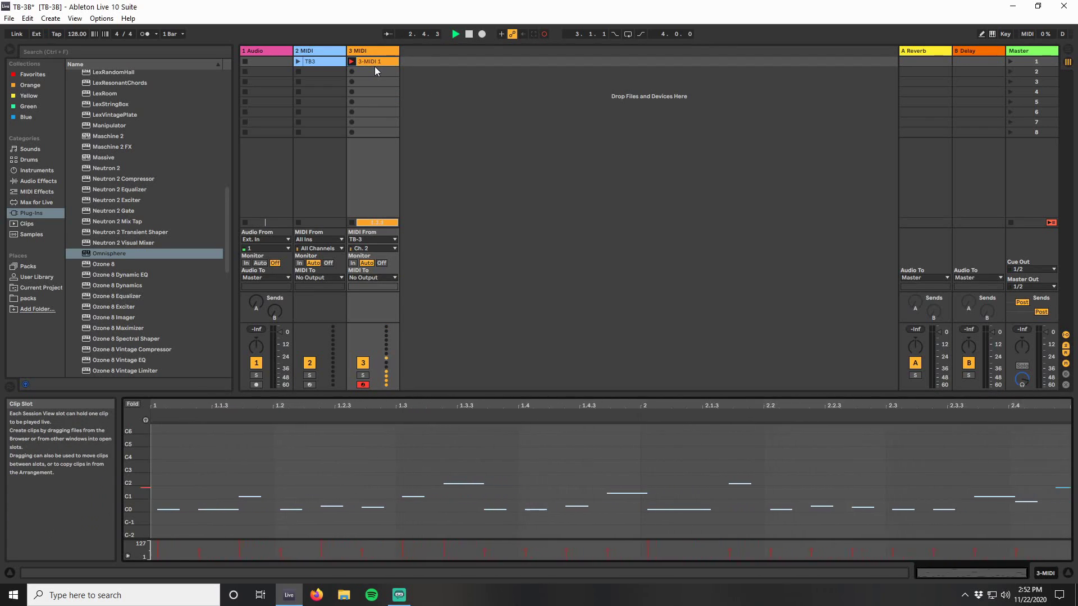
left_click(352, 223)
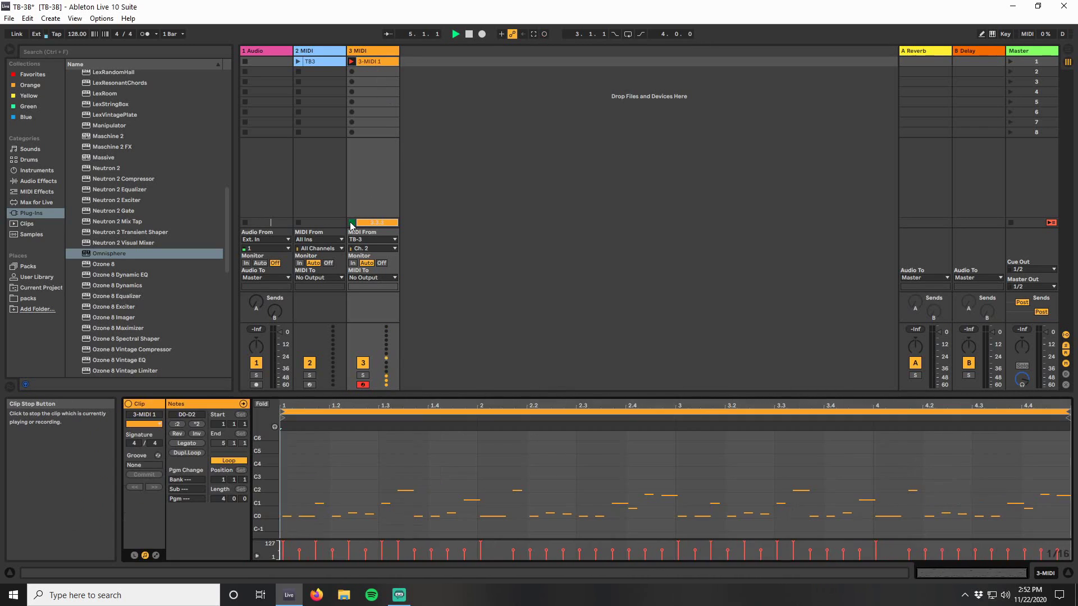
left_click(351, 223)
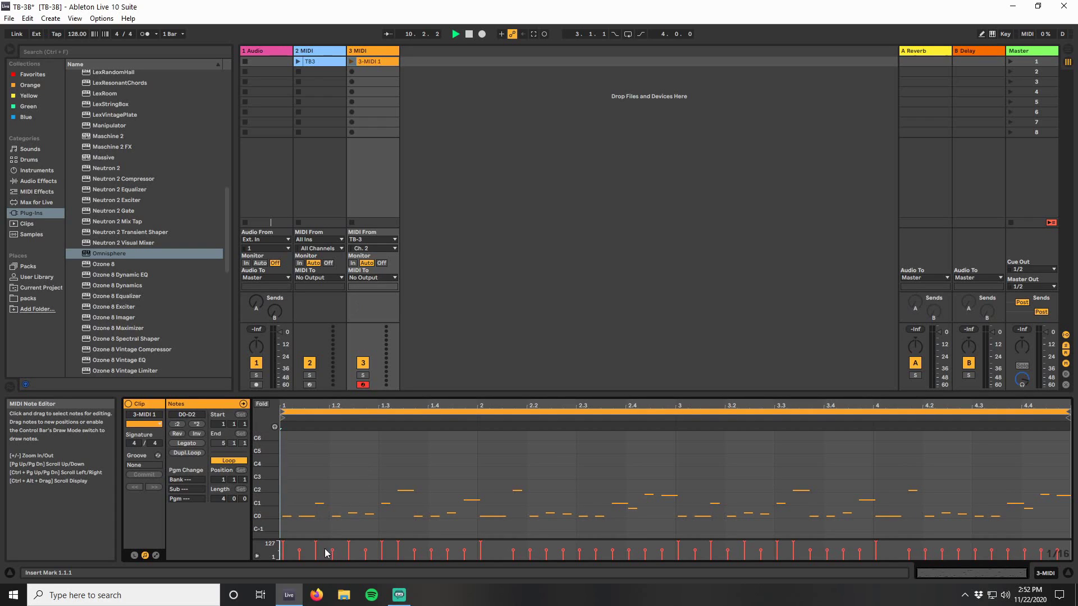
left_click_drag(307, 549, 605, 531)
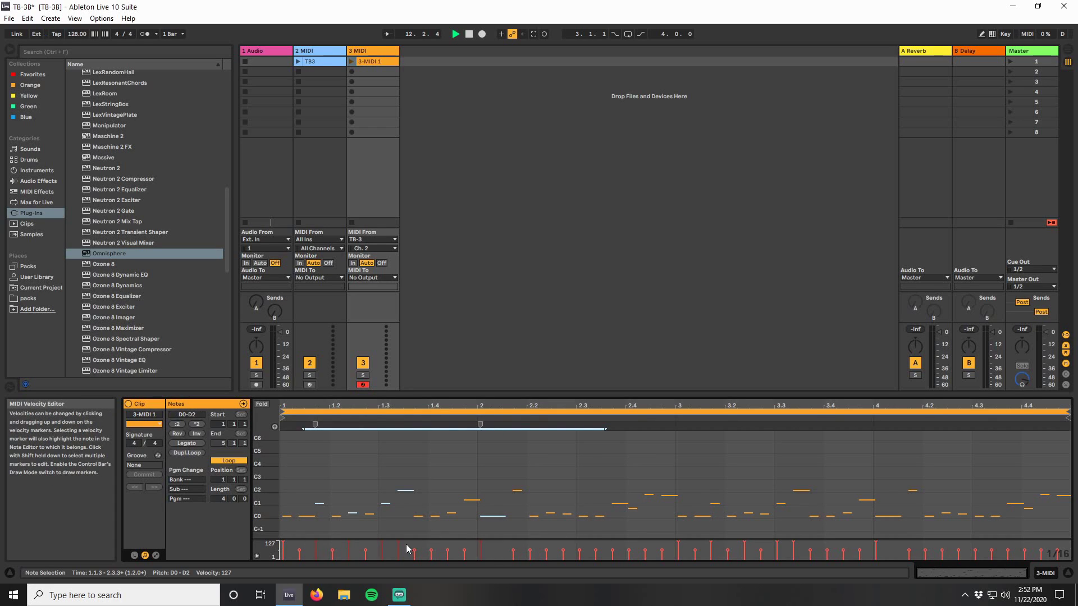
Step: Insert a fourth MIDI track and load Omnisphere onto it from the Plug-Ins browser
right_click(412, 97)
left_click(439, 112)
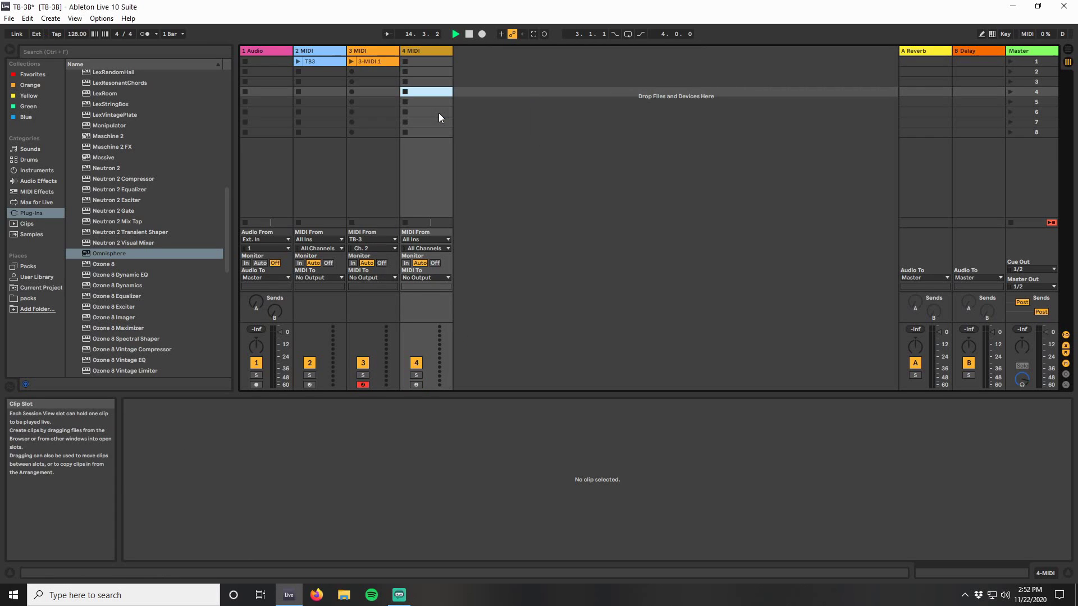
left_click_drag(109, 254, 411, 54)
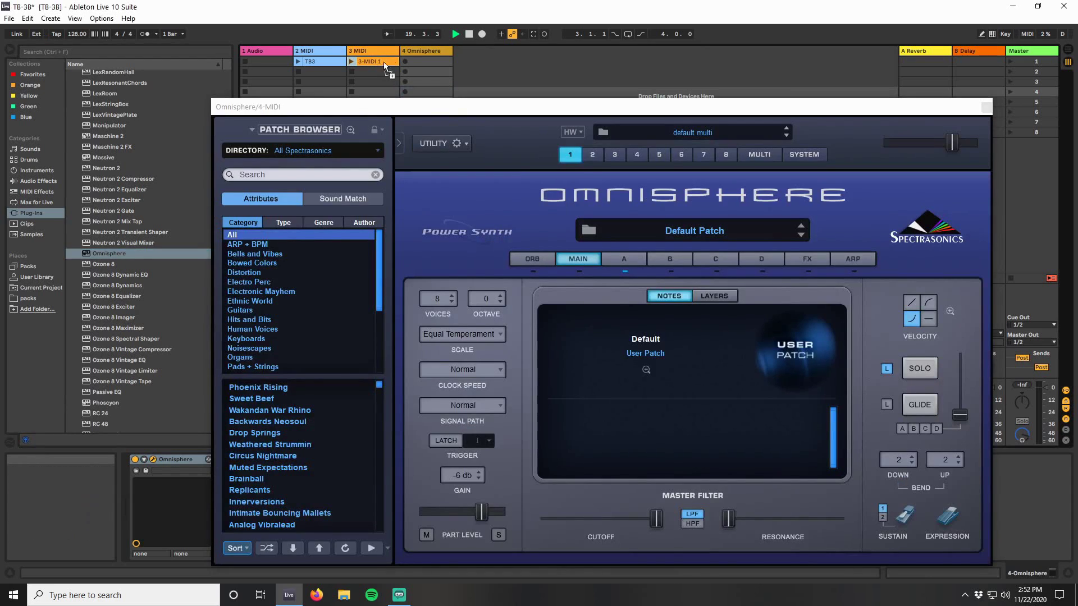
Step: Create a clip in track 4's first slot and close the Omnisphere plugin window
double_click(412, 60)
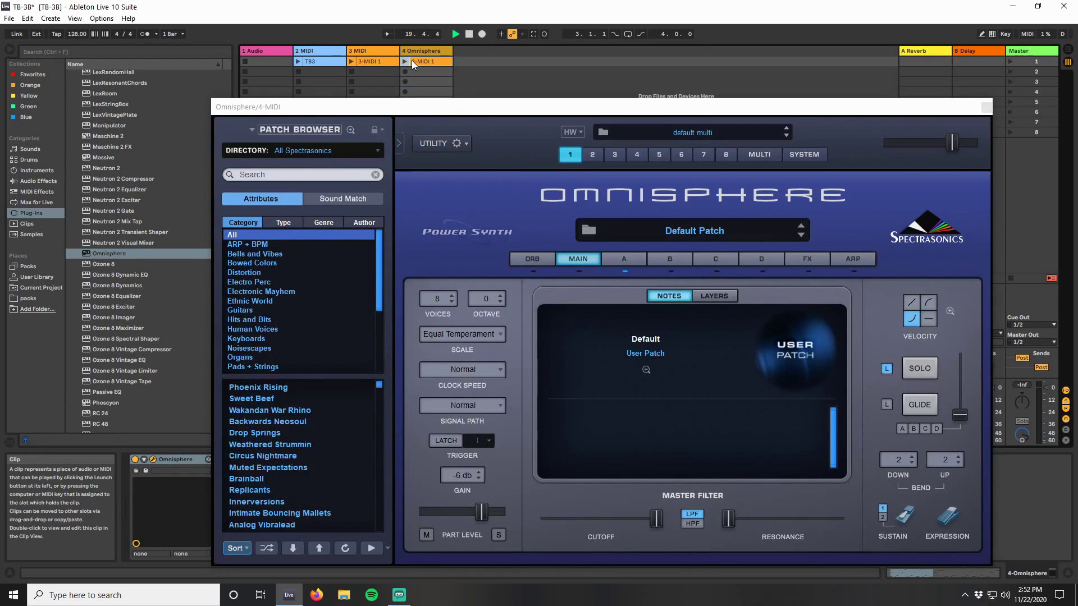
left_click_drag(435, 108, 695, 64)
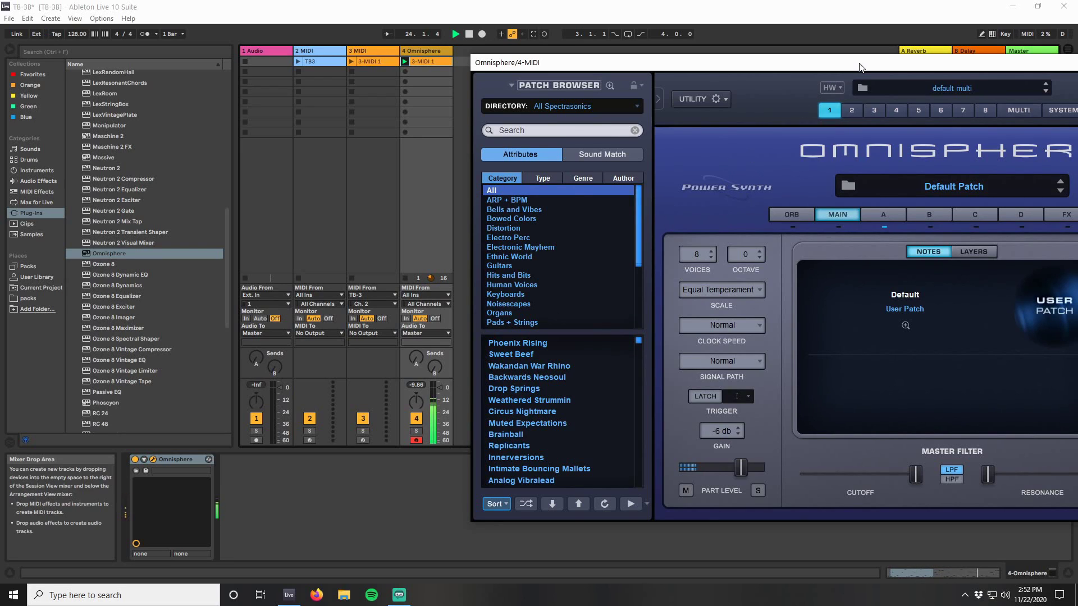
left_click_drag(862, 66, 703, 68)
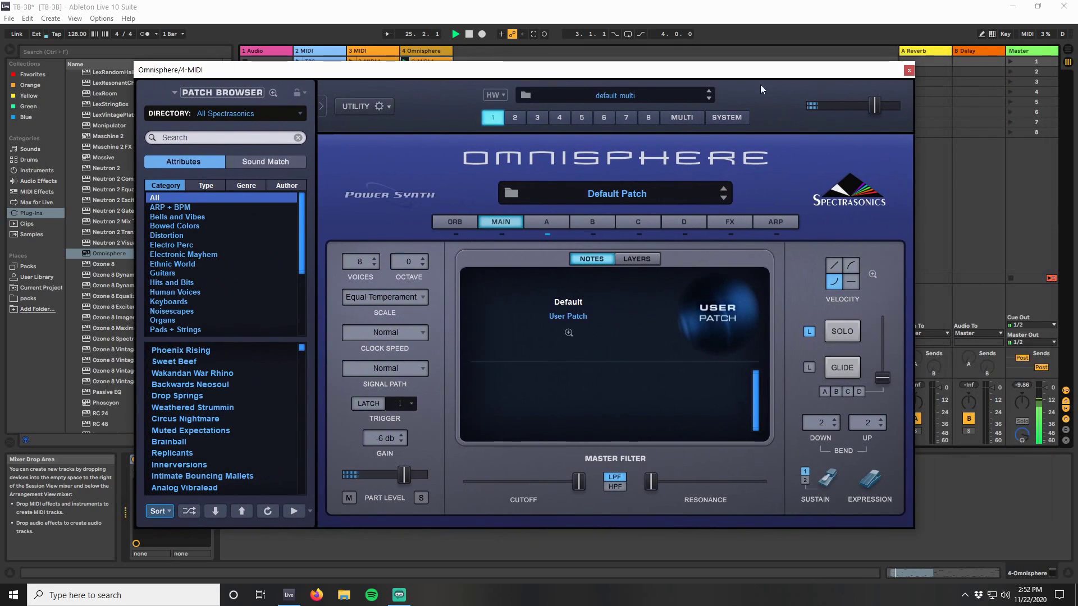
left_click(909, 67)
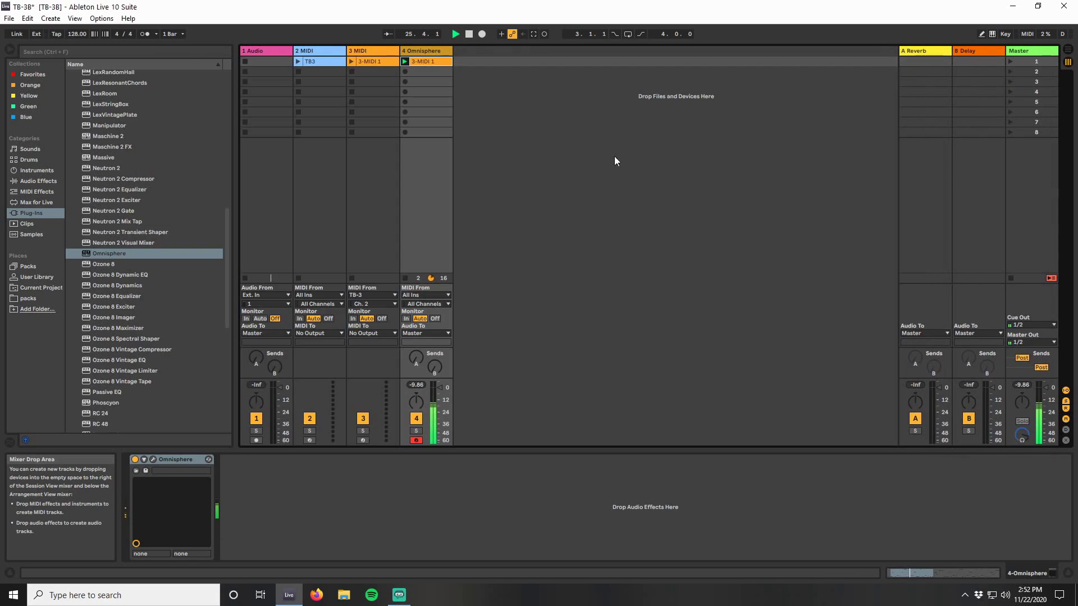
Step: Stop track 4's clip and switch off Sync for the TB-3 output in Link/MIDI preferences
left_click(408, 277)
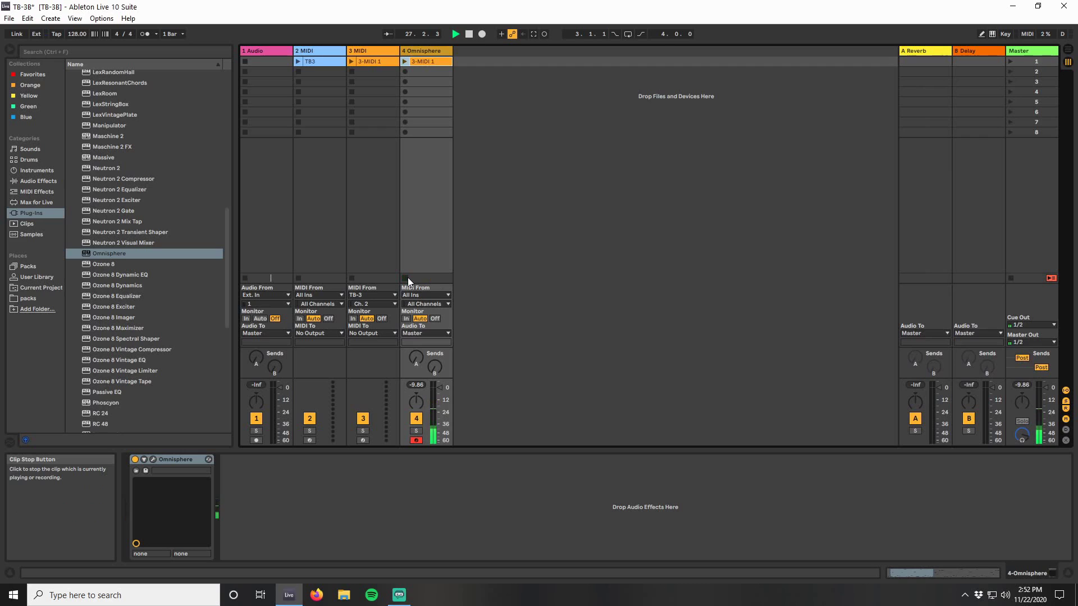
left_click(102, 18)
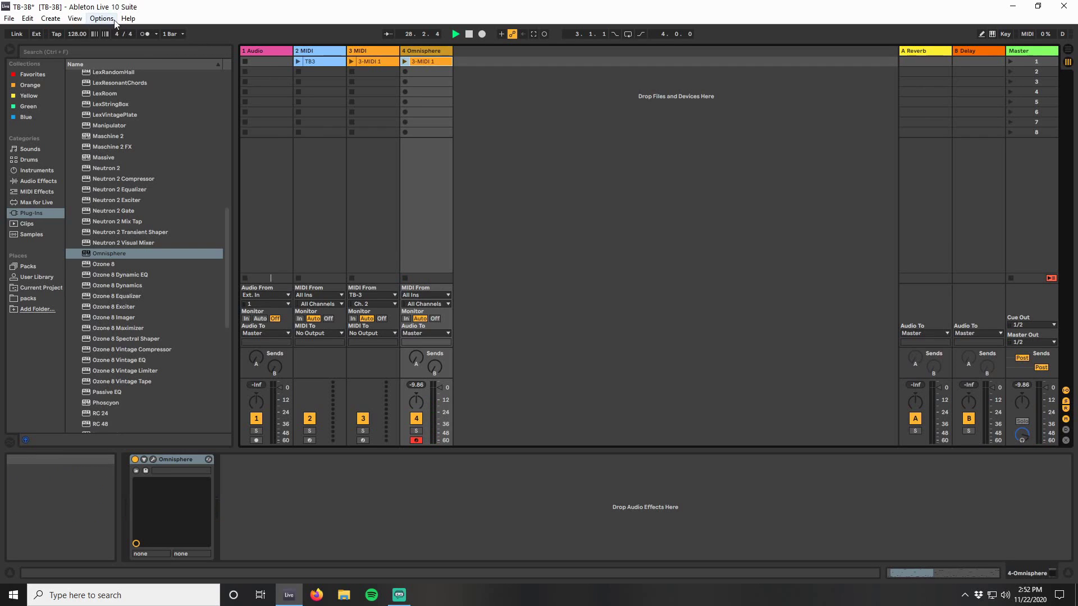
left_click(168, 321)
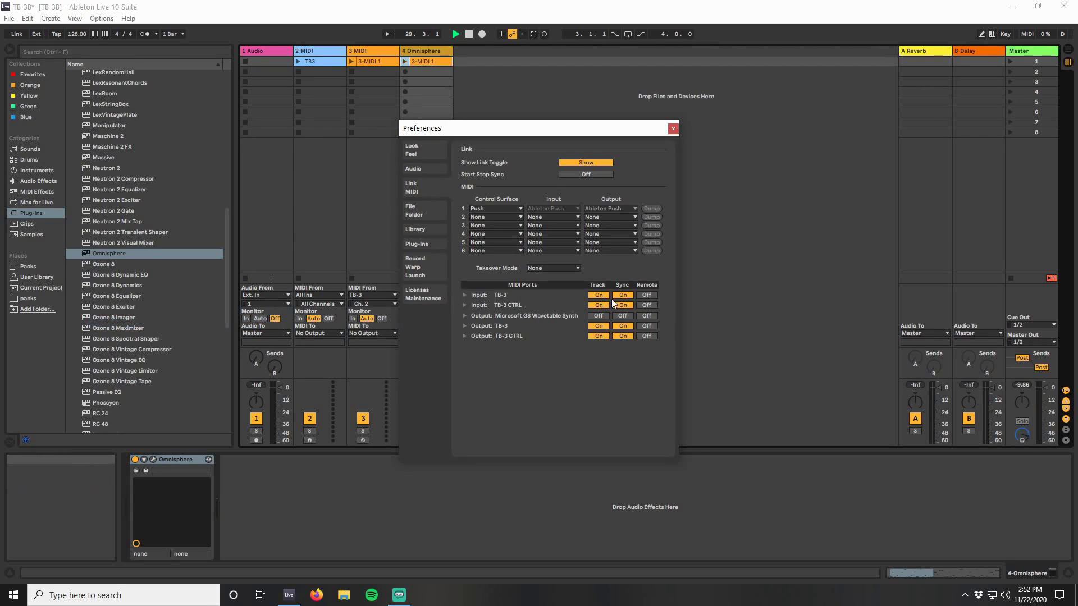
left_click(623, 325)
left_click(672, 128)
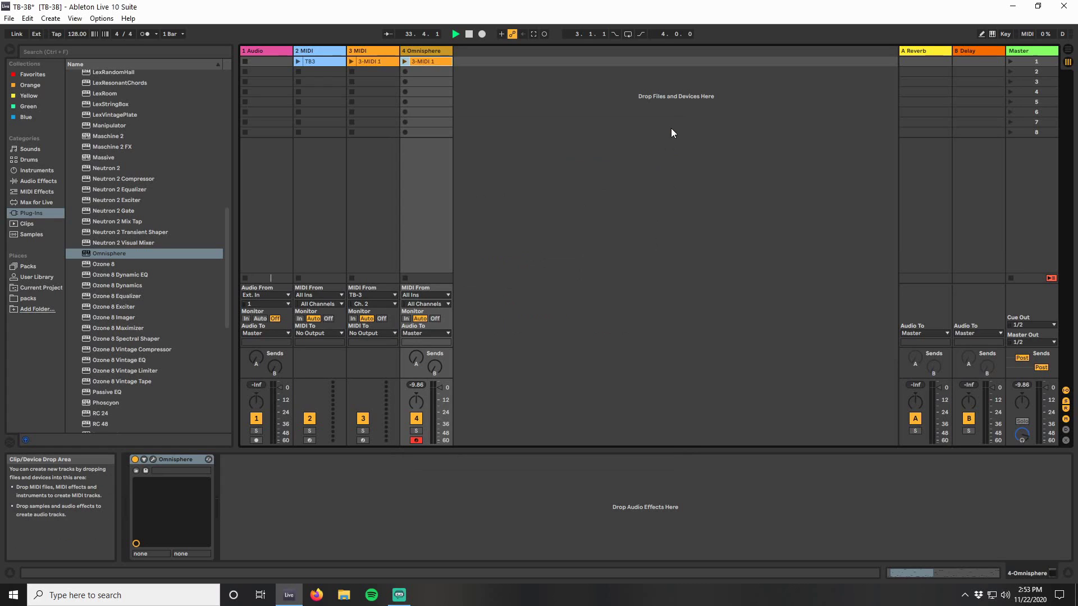
Step: Open the TB3 clip and load an External Instrument onto track 2
double_click(332, 62)
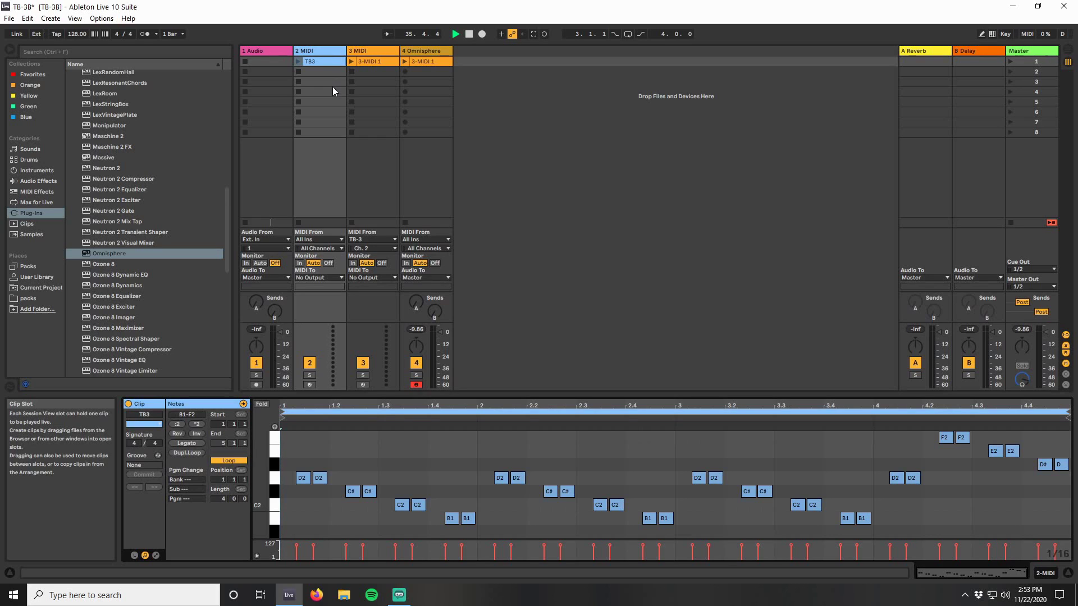
left_click(35, 171)
left_click_drag(101, 116, 307, 51)
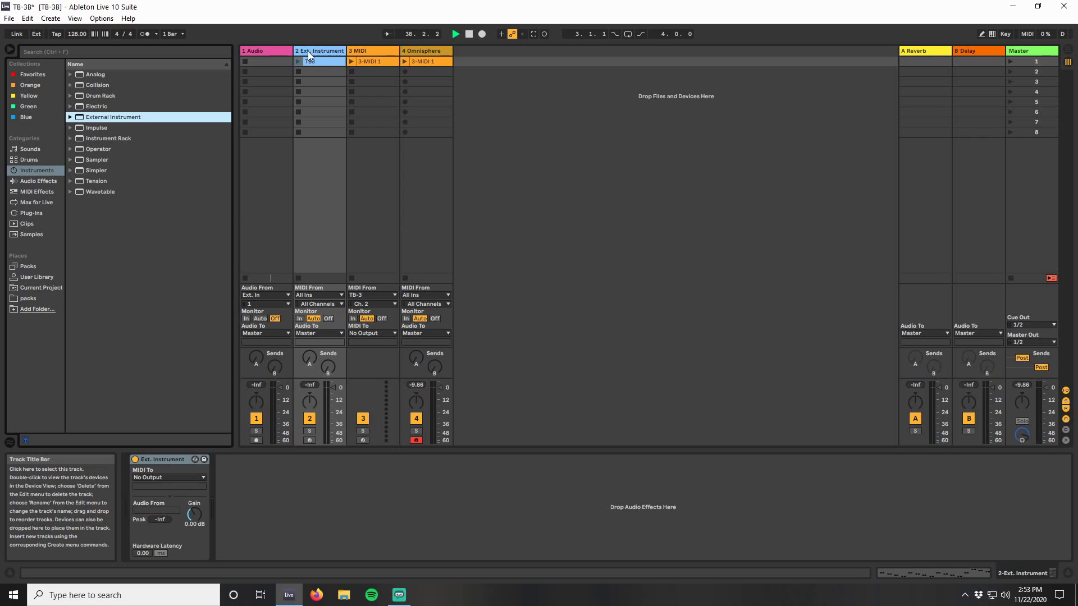
Step: Route the External Instrument's MIDI to TB-3 on Ch. 2, with audio returning from 1/2
left_click(191, 478)
left_click(190, 486)
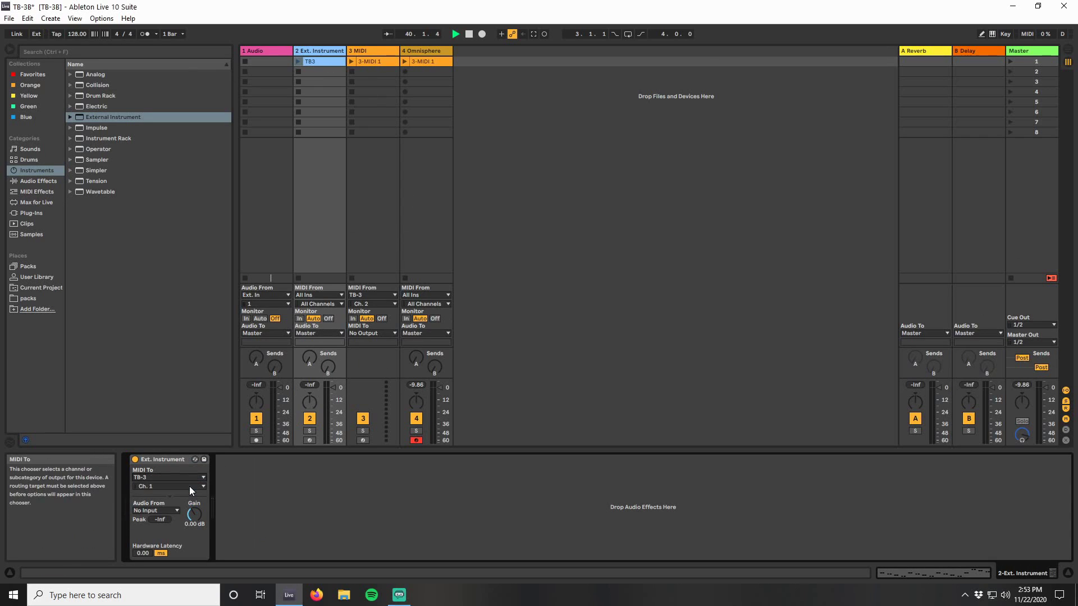
left_click(176, 487)
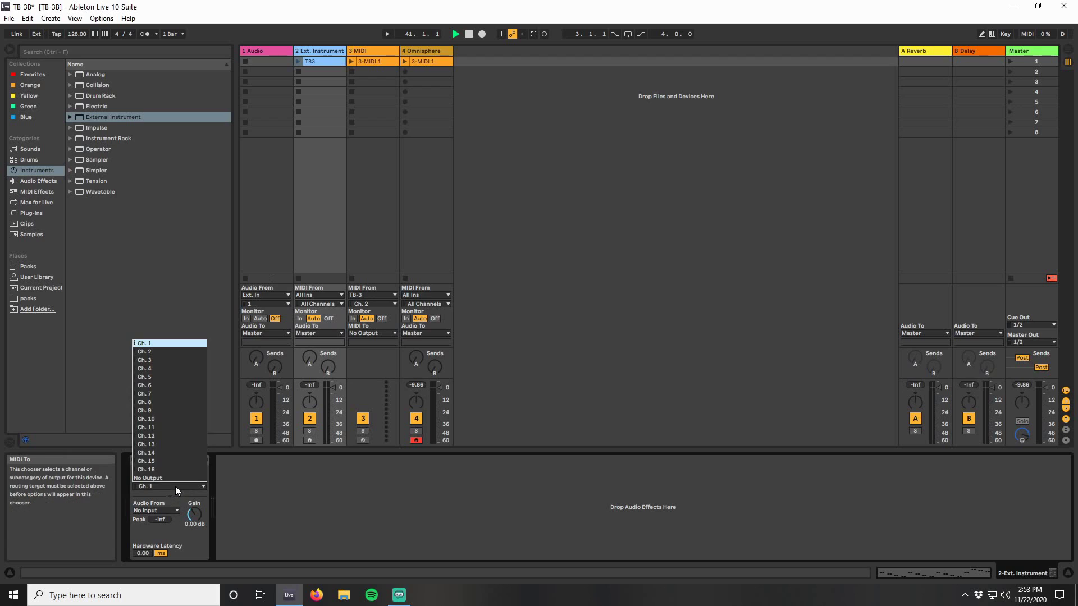
left_click(173, 353)
left_click(154, 509)
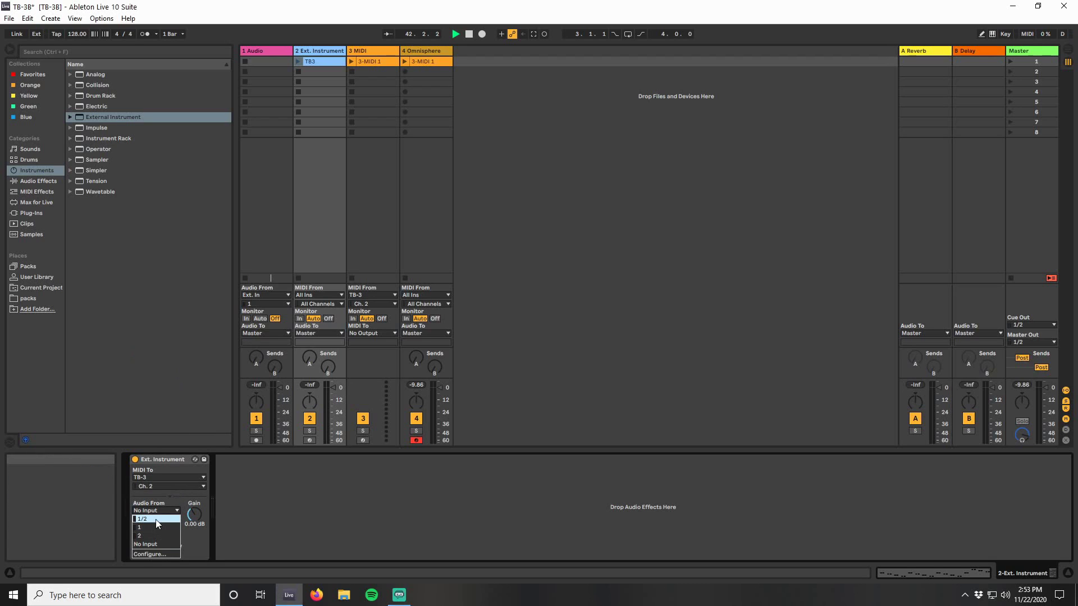
left_click(156, 520)
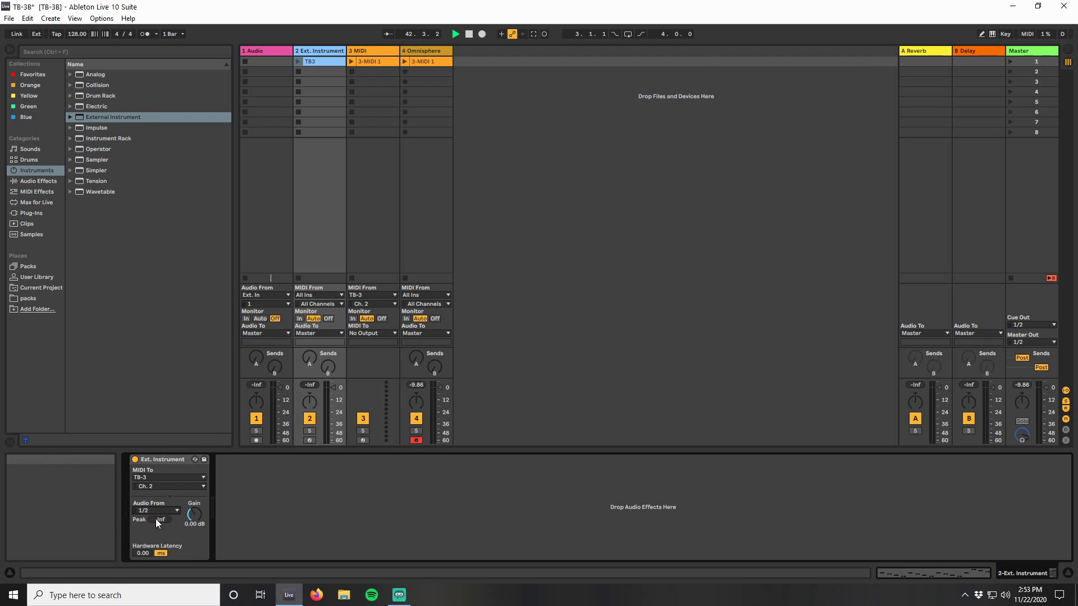
Step: Arm track 2 and play the TB3 clip to test the TB-3, then stop it
left_click(310, 440)
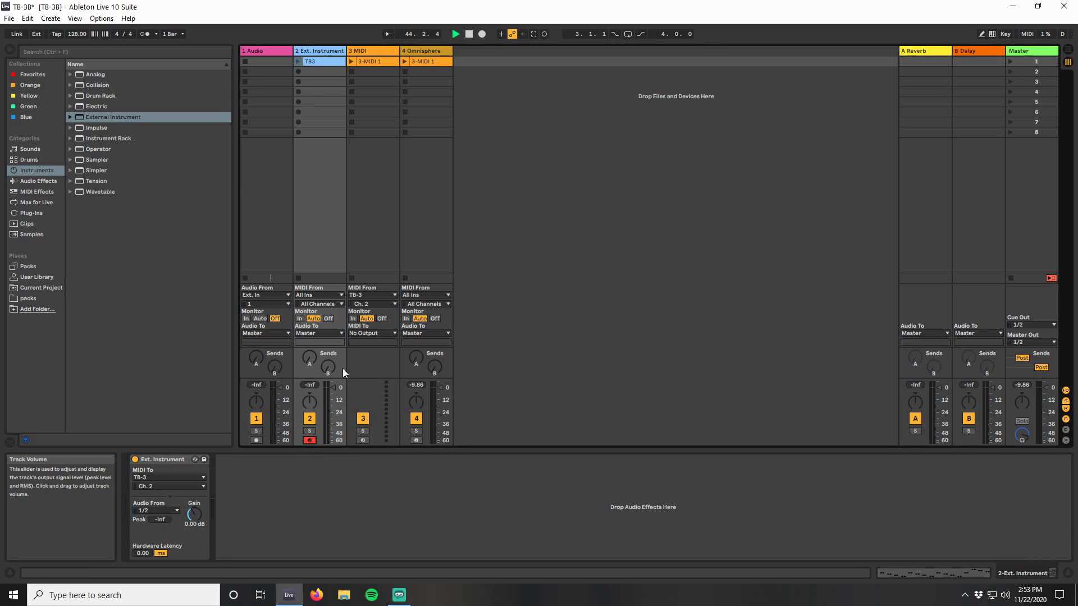
left_click(299, 63)
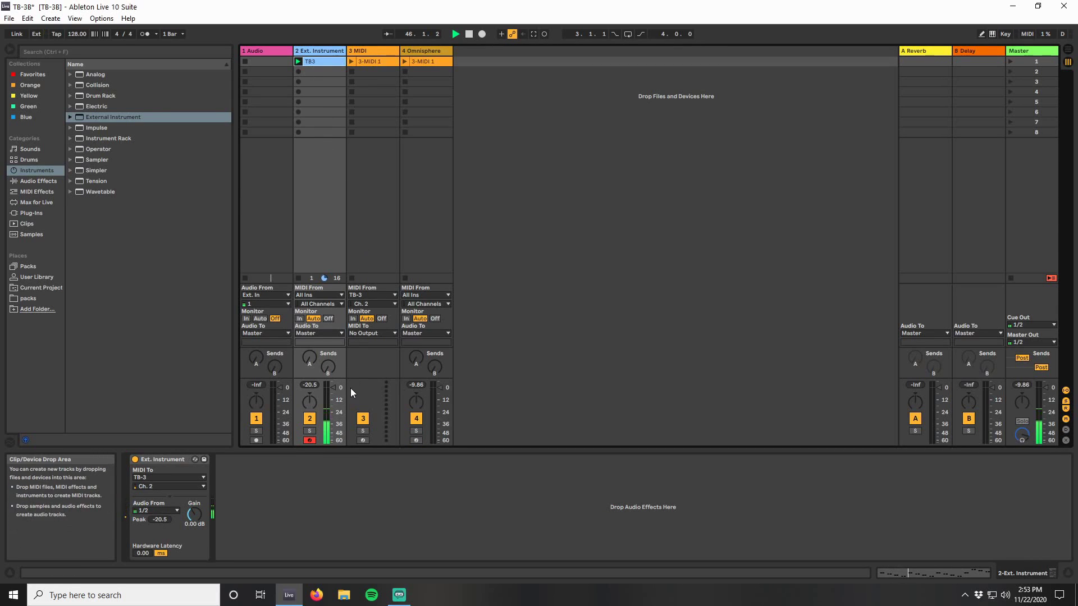
double_click(325, 59)
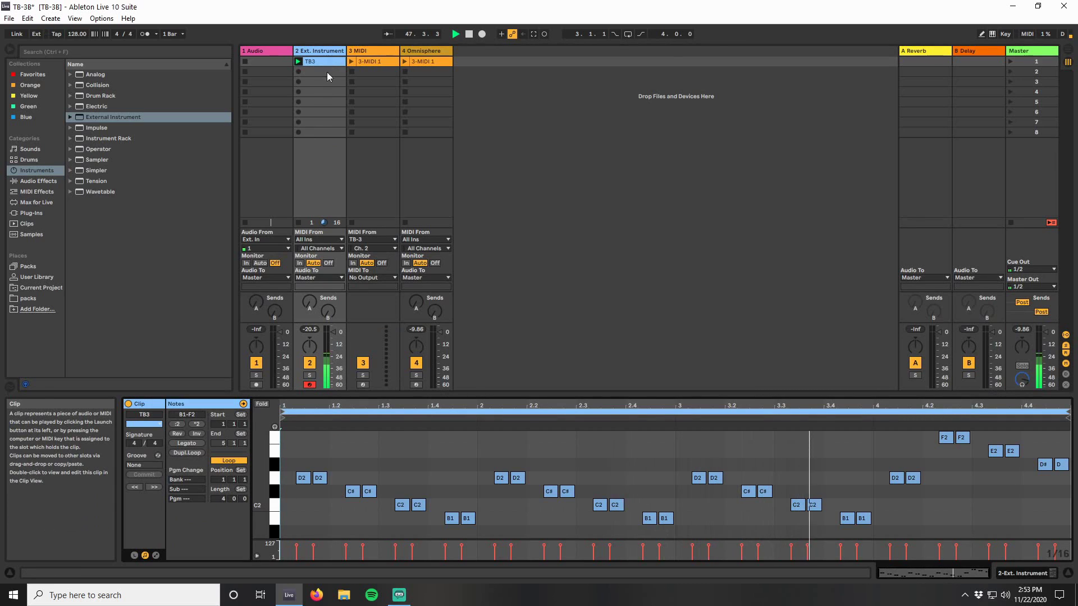
left_click(301, 224)
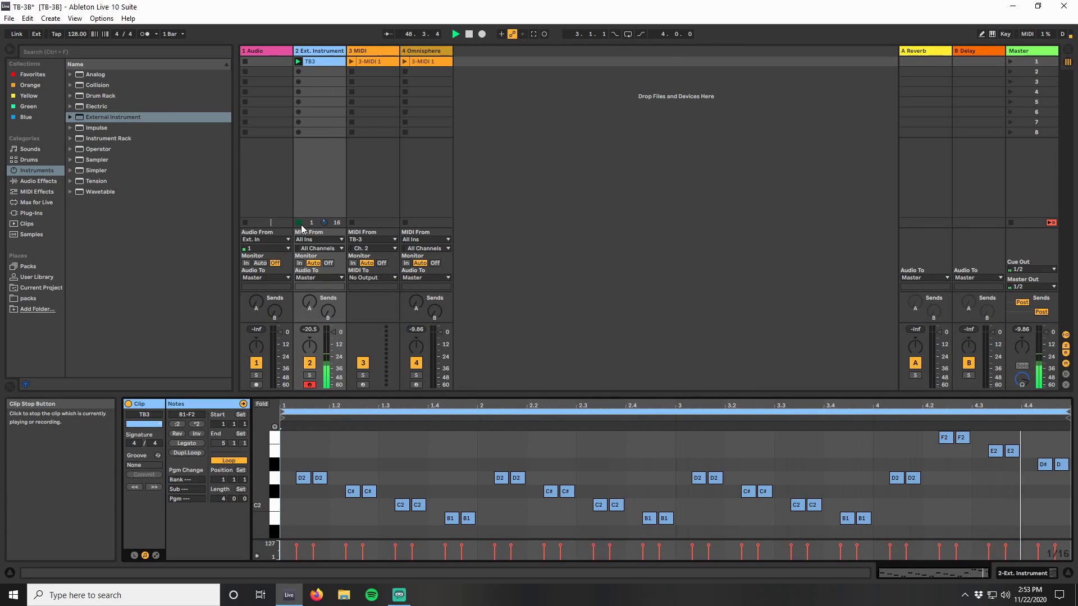
Step: Insert an armed audio track after track 2, fed from 2-Ext. Instrument
right_click(319, 55)
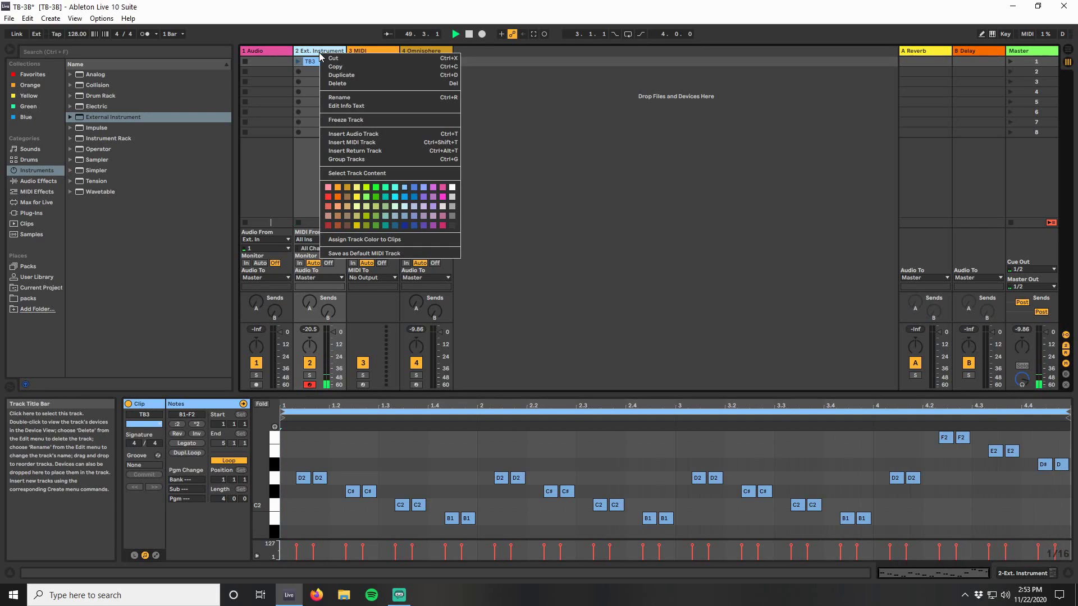
left_click(336, 137)
left_click(370, 239)
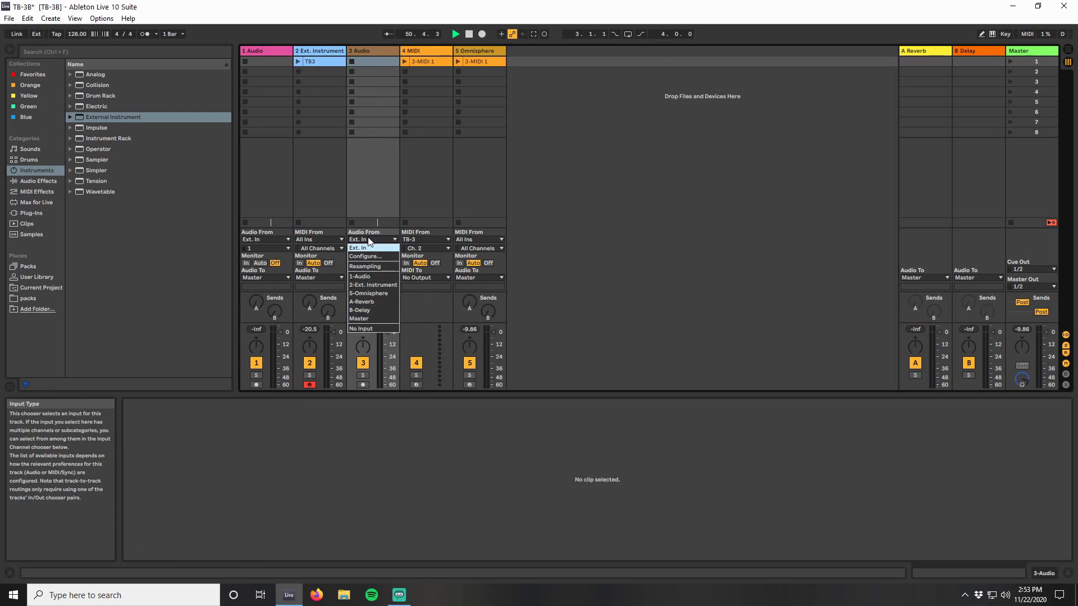
left_click(362, 286)
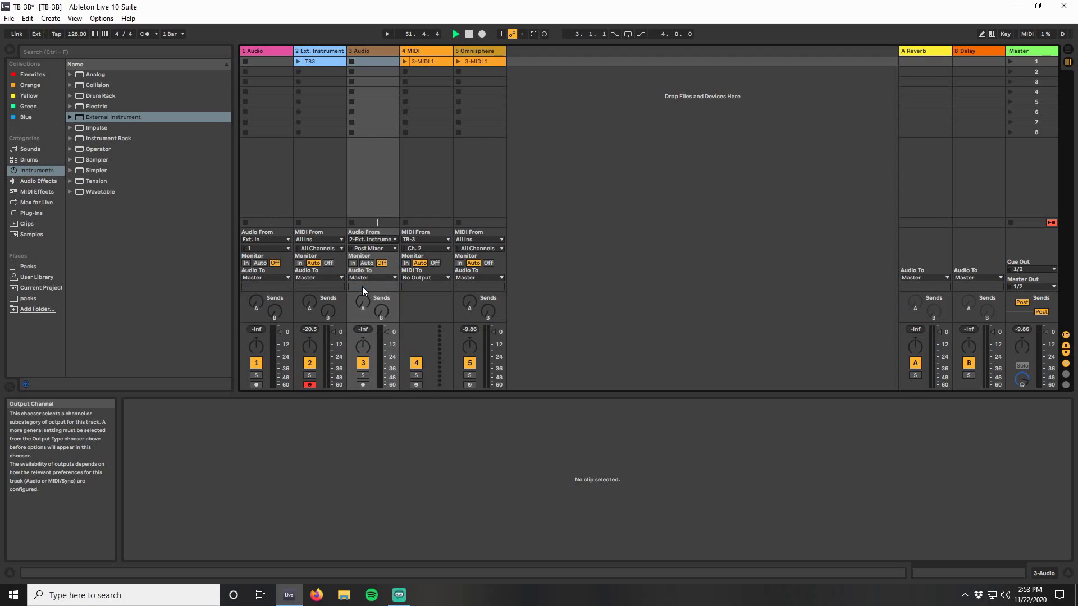
left_click(362, 385)
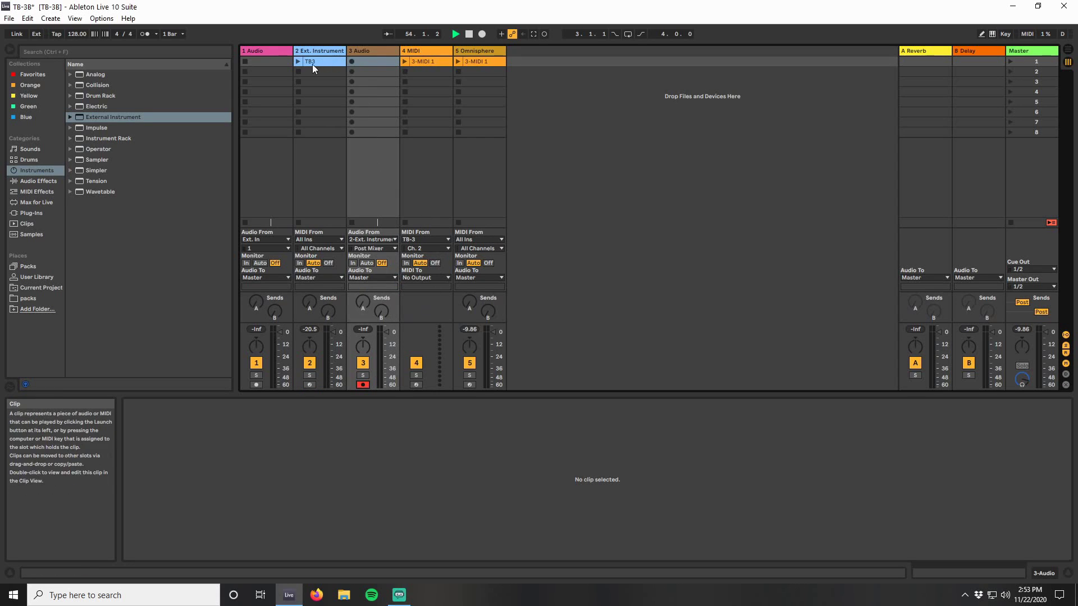
Step: Launch the TB3 clip and record it into the audio track's first slot as 3-Audio 1
left_click(297, 61)
left_click(352, 62)
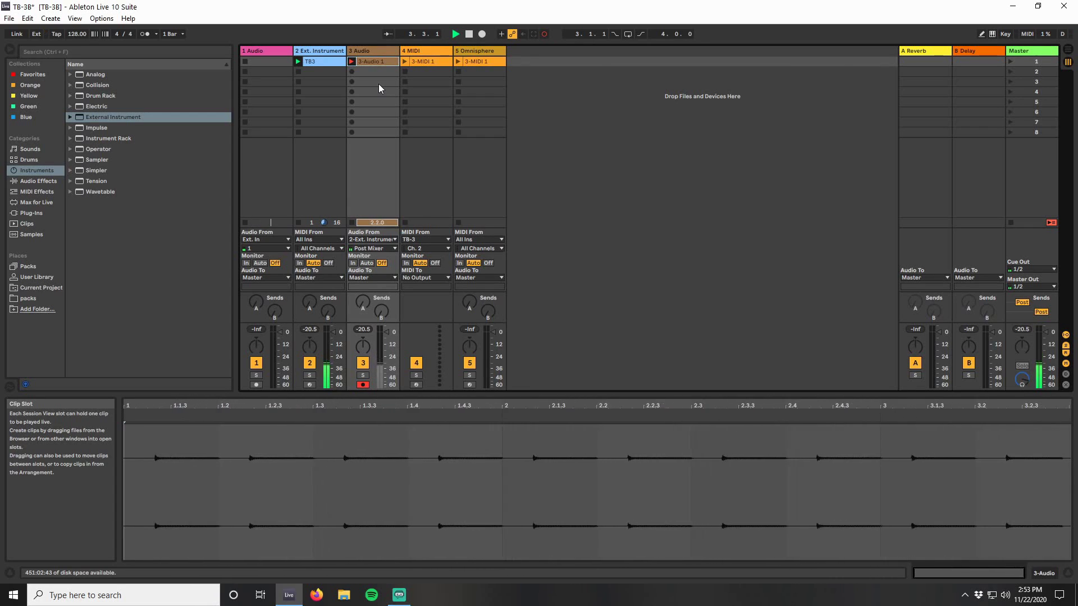
left_click(351, 223)
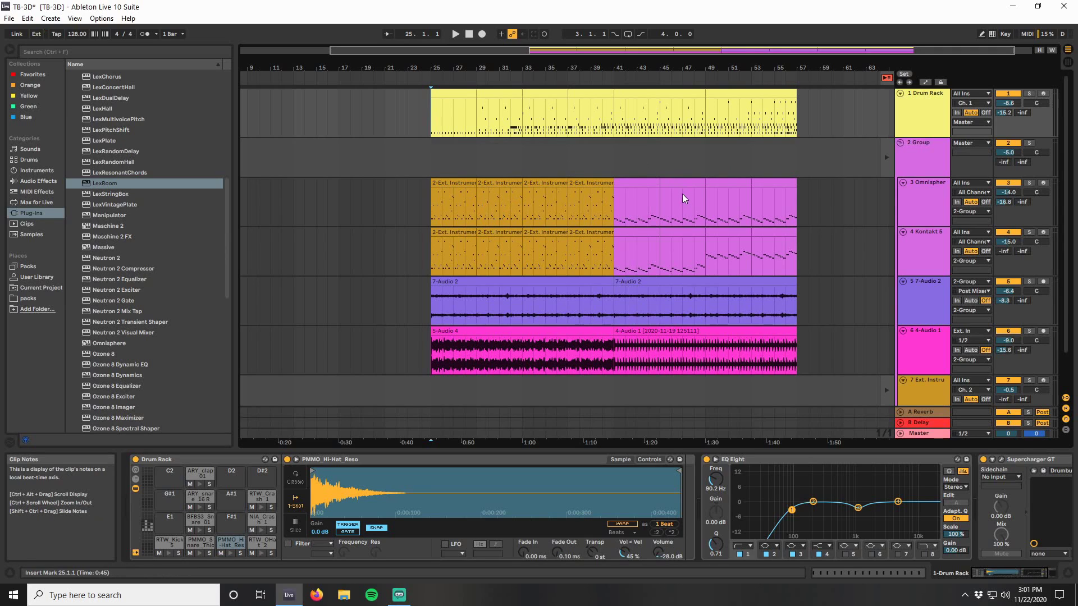
Step: Solo track 5 and audition it from bar 25, then unsolo and select the Drum Rack clip
left_click(641, 184)
left_click(461, 184)
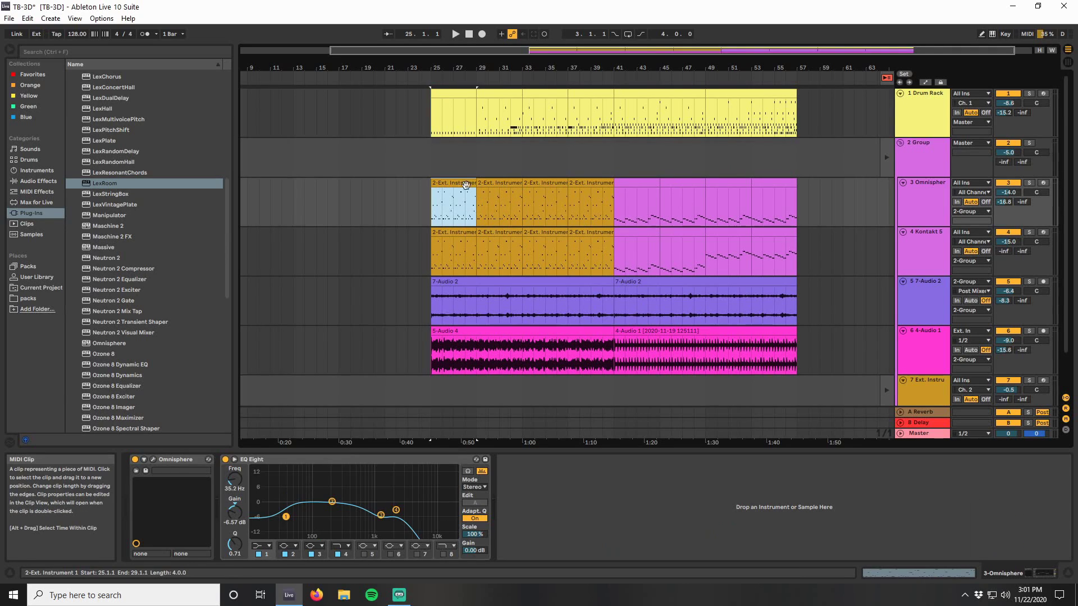
left_click(1030, 282)
left_click(432, 305)
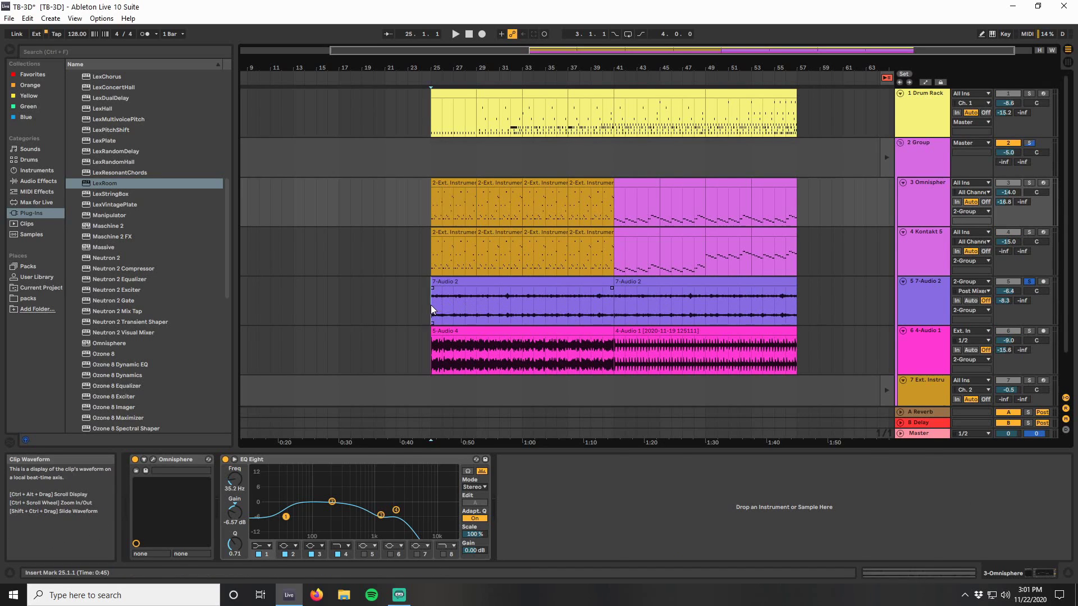
key("space")
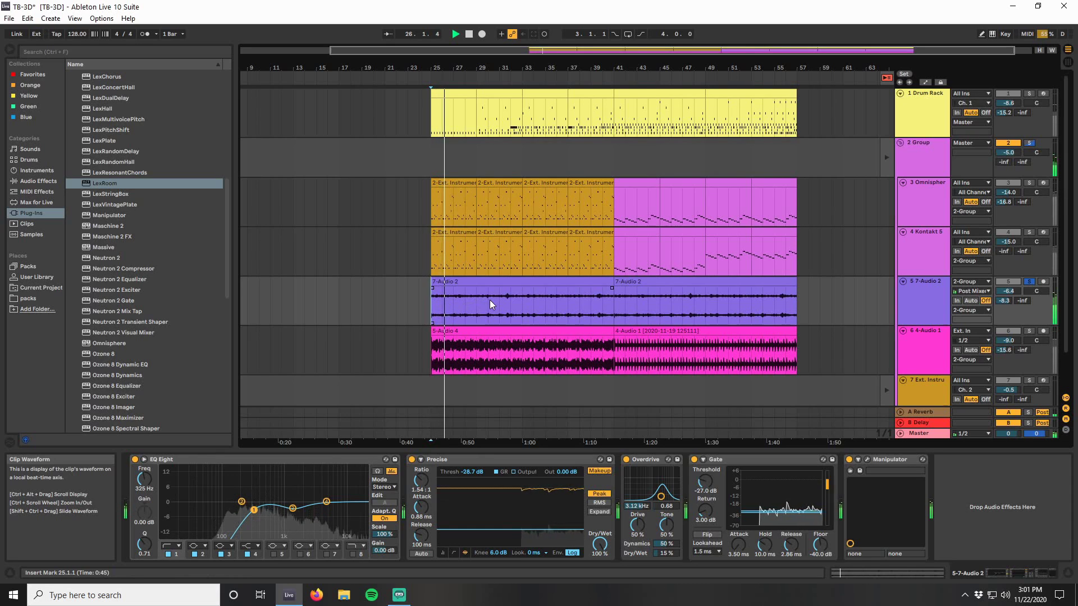
key("space")
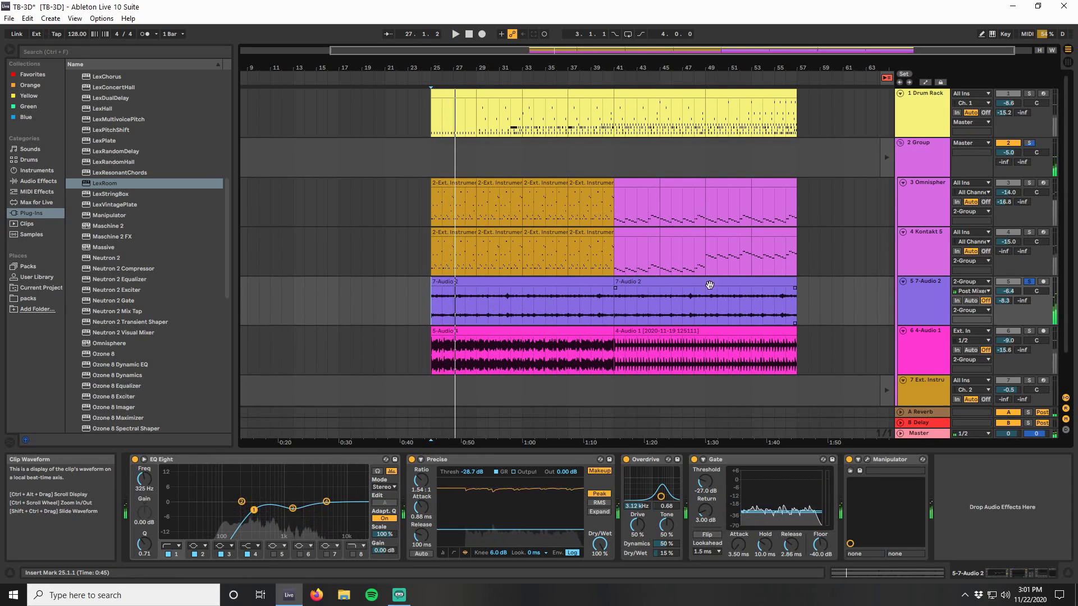
left_click(1029, 282)
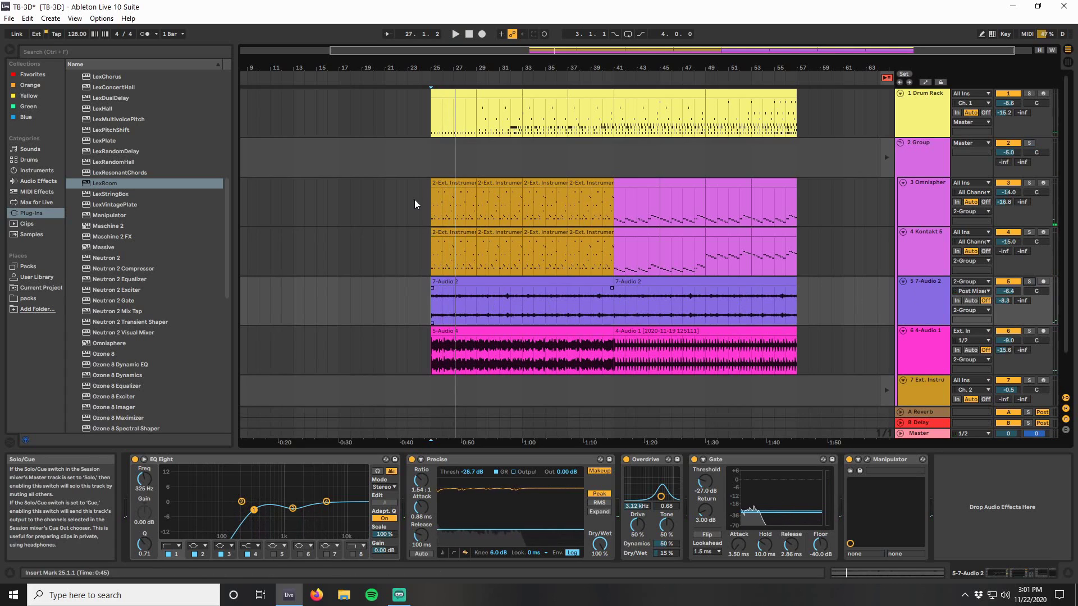
left_click(431, 130)
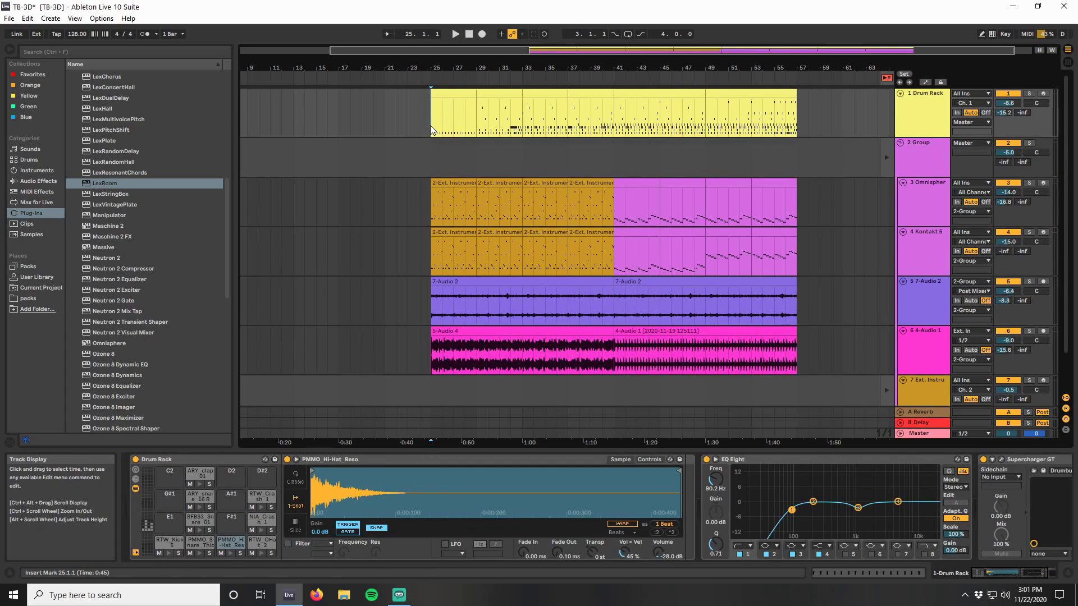